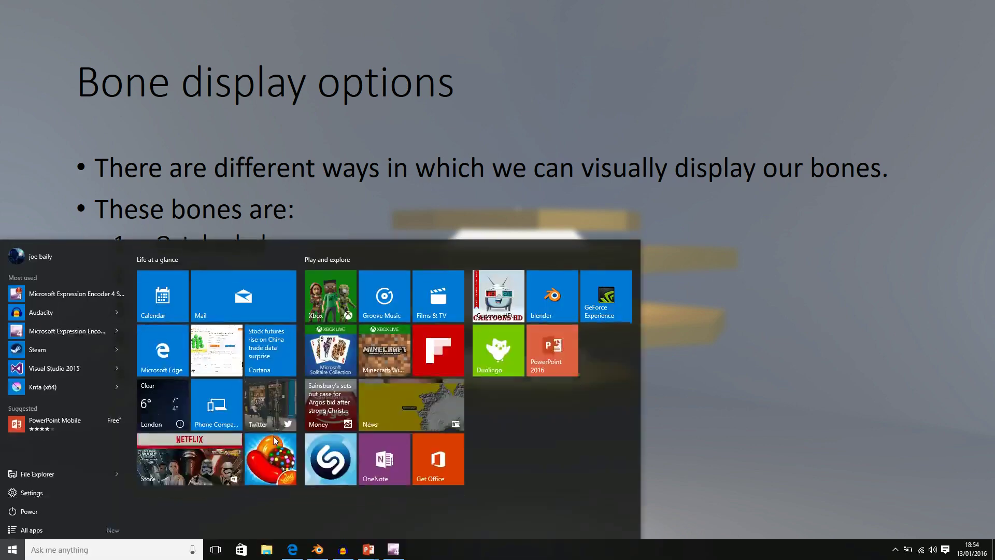
Step: Switch to Blender, hide the 3D manipulator, and inspect the octahedral armature bone inside the character's torso
{"action": "left_click", "coordinate": [318, 549]}
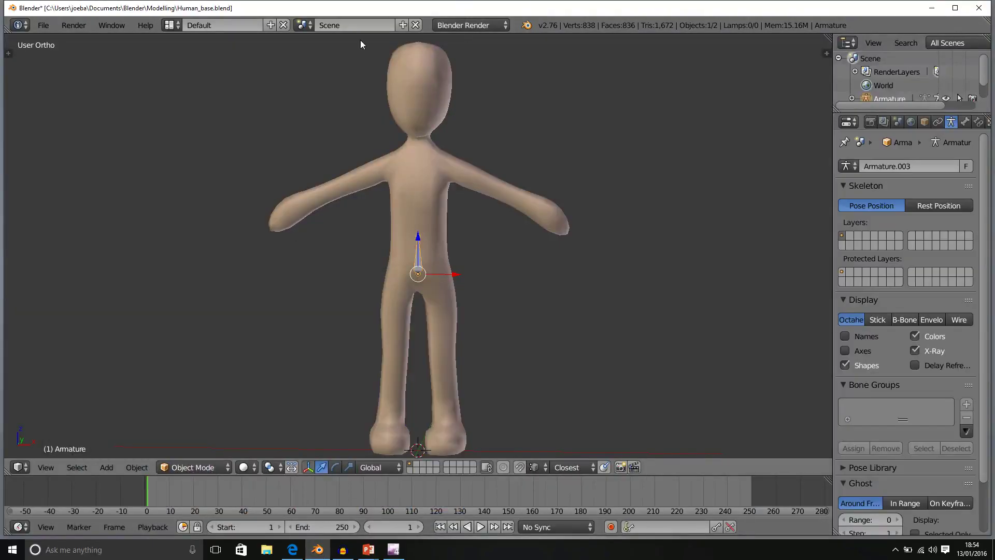
{"action": "scroll", "coordinate": [392, 262], "scroll_direction": "up", "scroll_amount": 3}
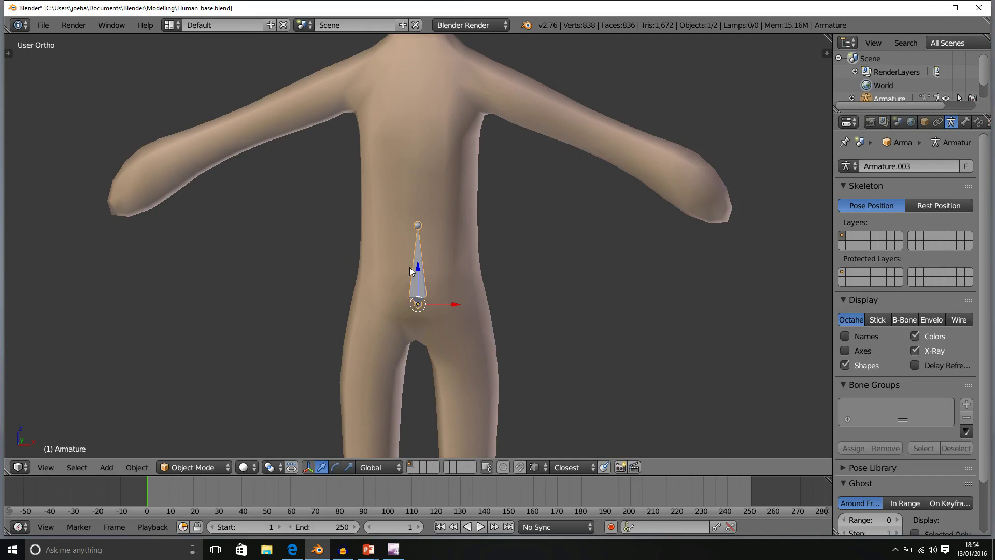
{"action": "left_click", "coordinate": [308, 467]}
{"action": "middle_click_drag", "start_coordinate": [412, 297], "coordinate": [428, 266]}
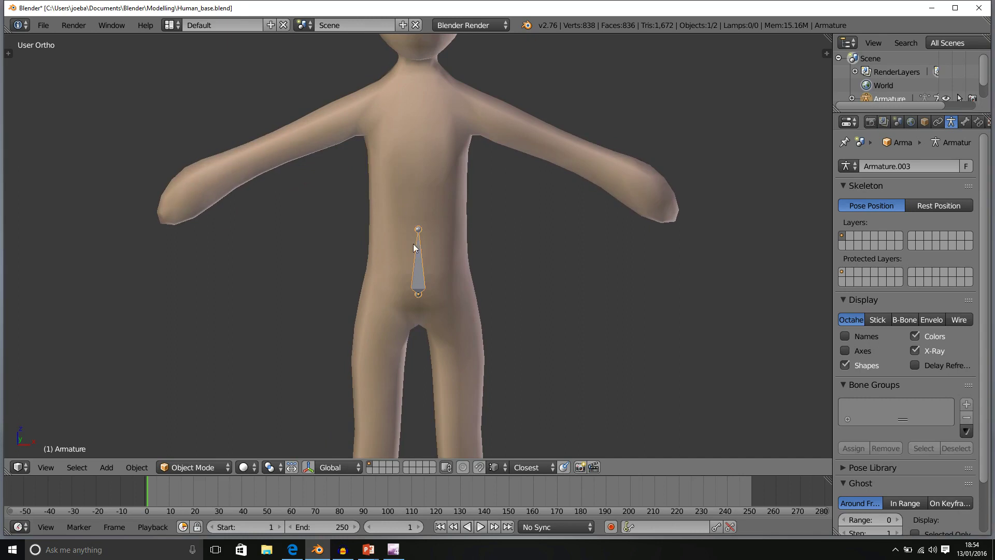
{"action": "scroll", "coordinate": [424, 300], "scroll_direction": "up", "scroll_amount": 6}
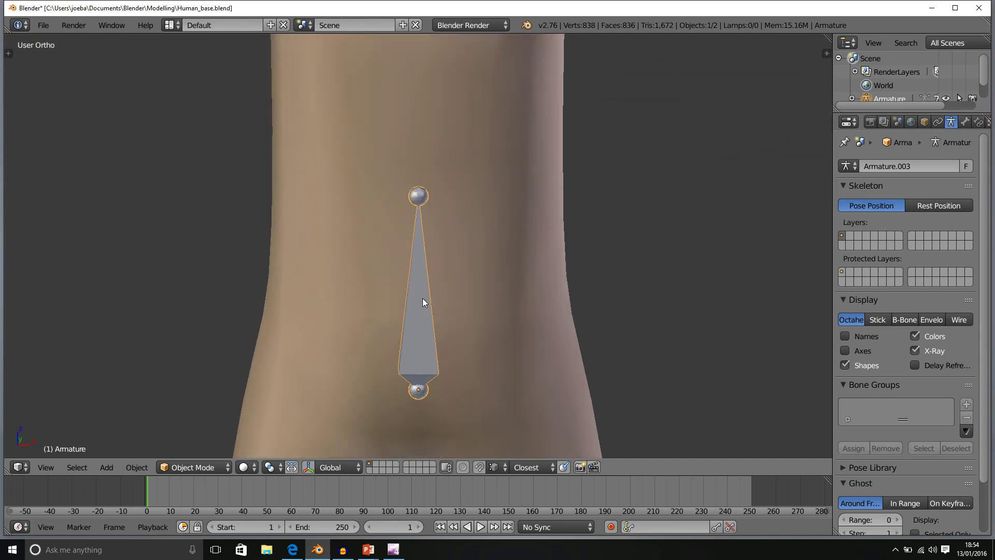
{"action": "middle_click_drag", "start_coordinate": [422, 298], "coordinate": [471, 303]}
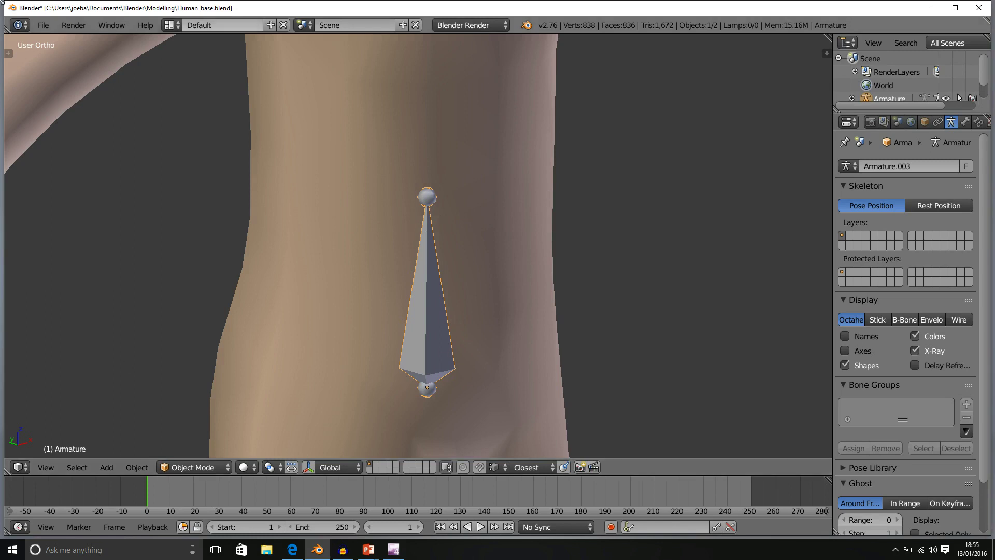
Step: Set the armature's bone display to Stick and inspect the bone from several angles and distances
{"action": "left_click", "coordinate": [879, 320]}
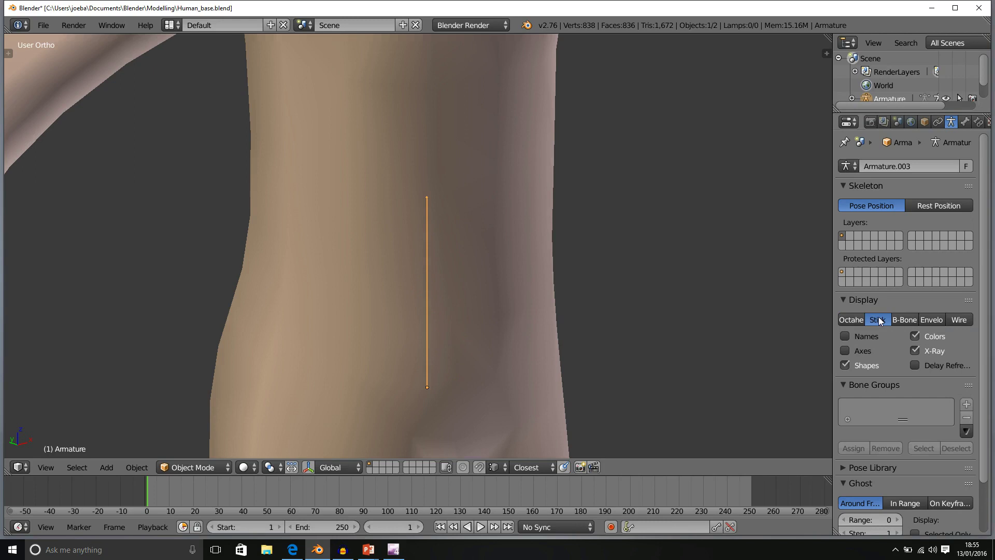
{"action": "middle_click_drag", "start_coordinate": [436, 223], "coordinate": [439, 200]}
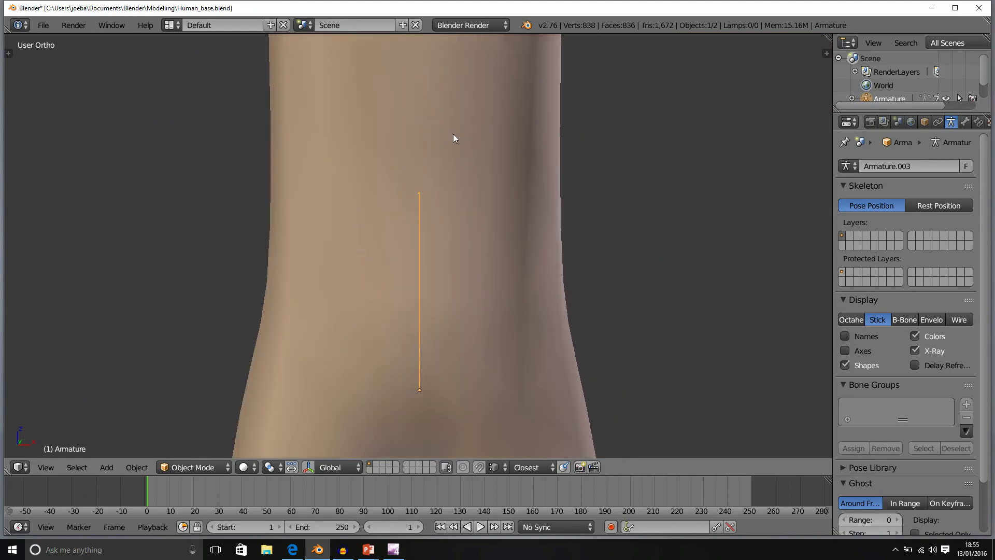
{"action": "middle_click_drag", "start_coordinate": [446, 182], "coordinate": [393, 146]}
{"action": "middle_click_drag", "start_coordinate": [489, 227], "coordinate": [436, 284]}
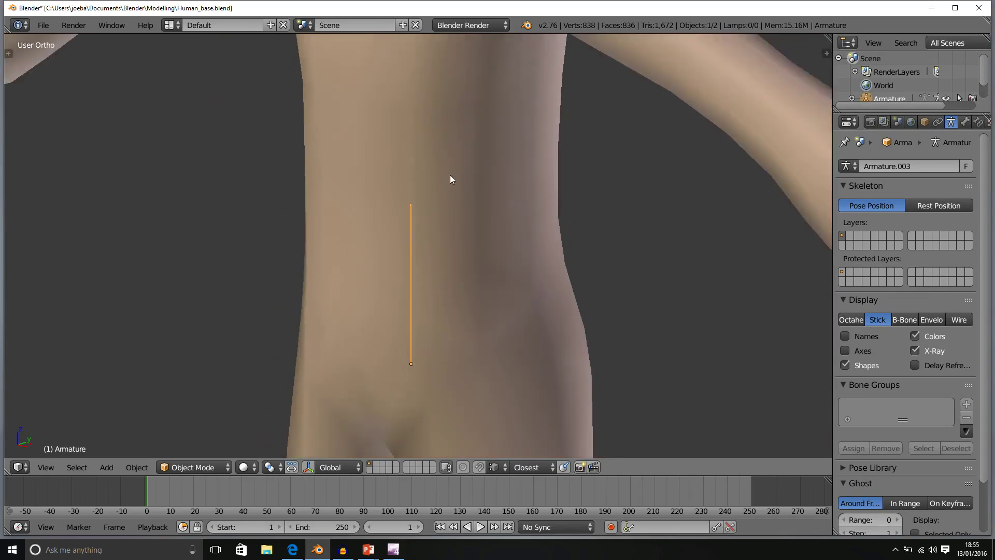
{"action": "scroll", "coordinate": [436, 119], "scroll_direction": "down", "scroll_amount": 5}
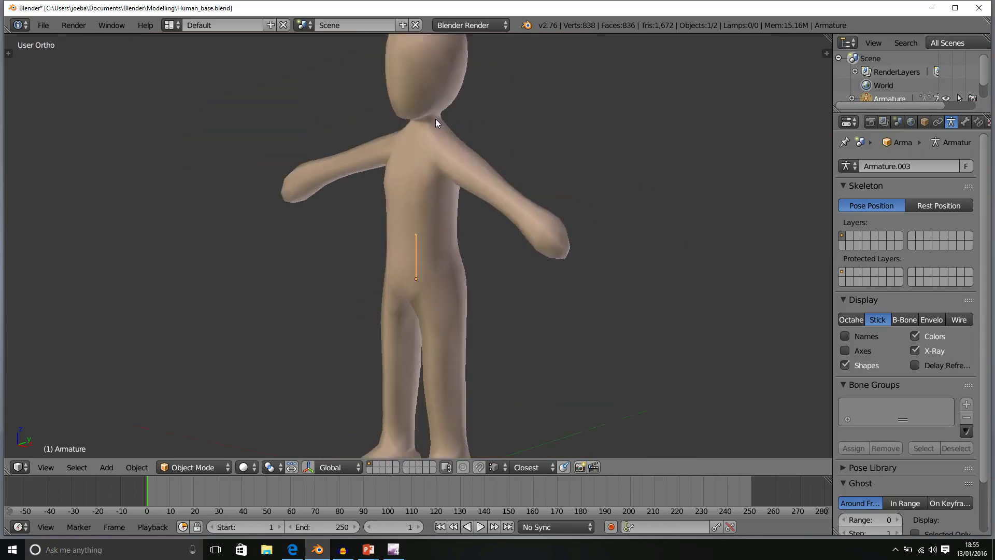
{"action": "scroll", "coordinate": [436, 119], "scroll_direction": "up", "scroll_amount": 5}
{"action": "scroll", "coordinate": [440, 122], "scroll_direction": "up", "scroll_amount": 3}
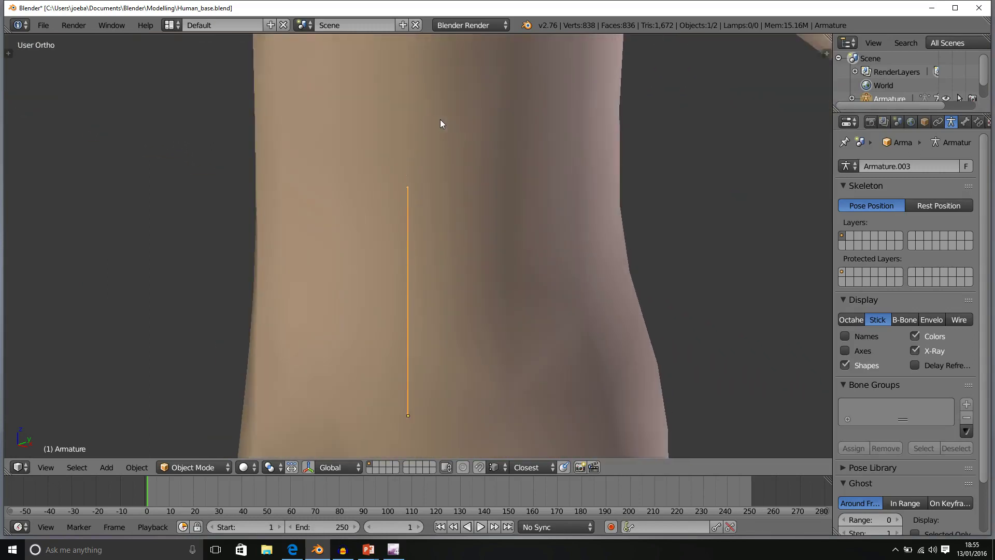
{"action": "scroll", "coordinate": [442, 123], "scroll_direction": "down", "scroll_amount": 2}
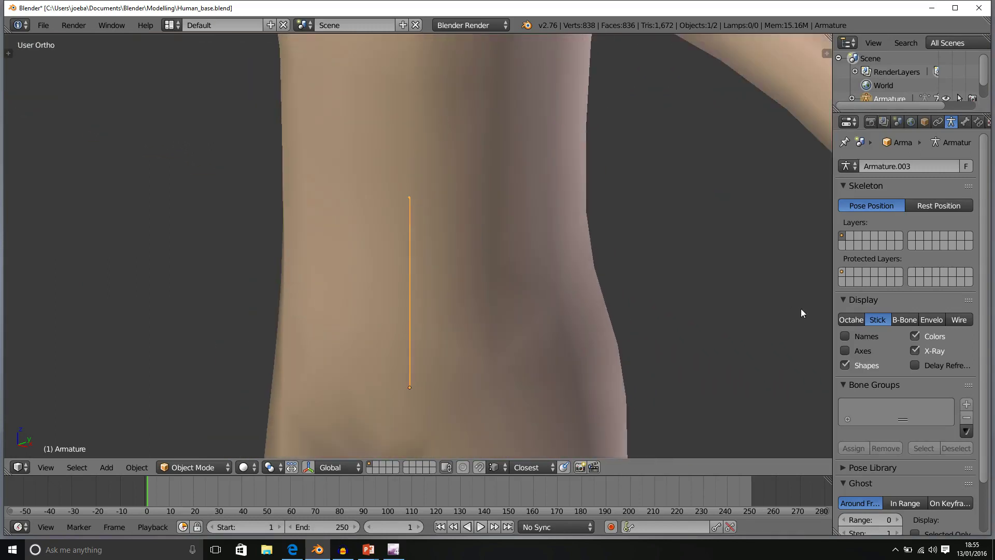
Step: Switch the bone display to Octahedral and back to Stick to compare the two shapes
{"action": "left_click", "coordinate": [852, 319]}
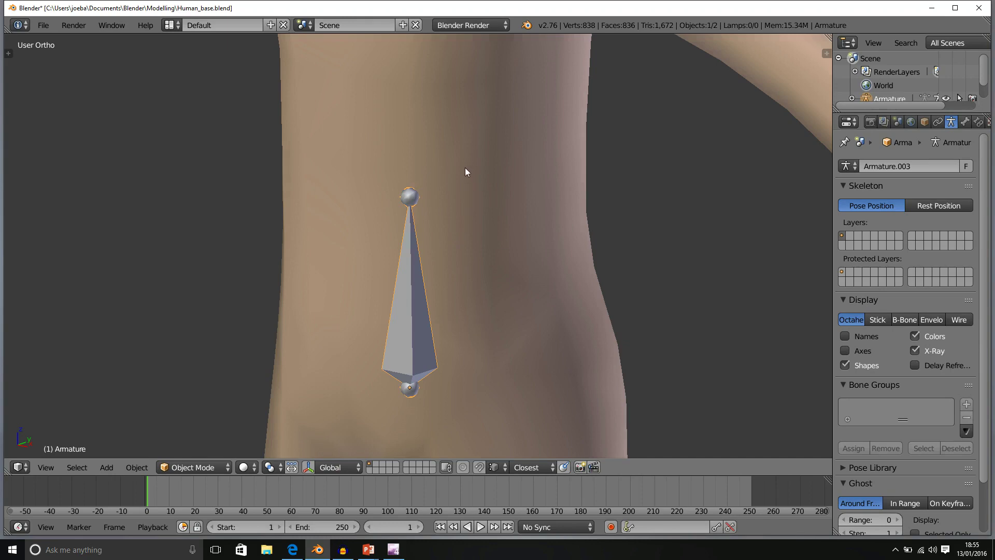
{"action": "mouse_move", "coordinate": [312, 255]}
{"action": "middle_mouse_down"}
{"action": "mouse_move", "coordinate": [404, 290]}
{"action": "mouse_move", "coordinate": [445, 232]}
{"action": "mouse_move", "coordinate": [383, 193]}
{"action": "mouse_move", "coordinate": [266, 186]}
{"action": "mouse_move", "coordinate": [253, 241]}
{"action": "mouse_move", "coordinate": [283, 301]}
{"action": "mouse_move", "coordinate": [352, 316]}
{"action": "mouse_move", "coordinate": [419, 278]}
{"action": "mouse_move", "coordinate": [344, 222]}
{"action": "mouse_move", "coordinate": [325, 219]}
{"action": "mouse_move", "coordinate": [320, 238]}
{"action": "middle_mouse_up"}
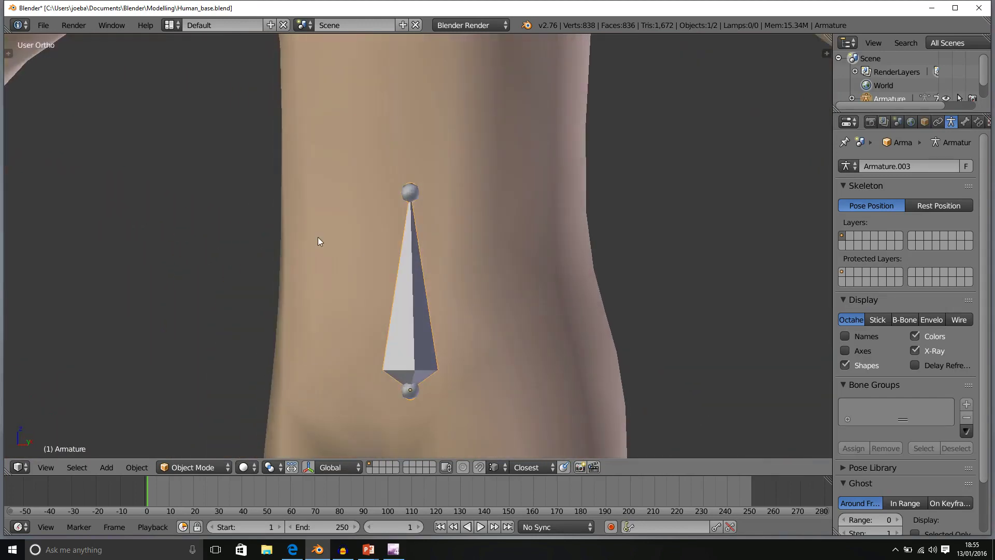
{"action": "left_click", "coordinate": [877, 319]}
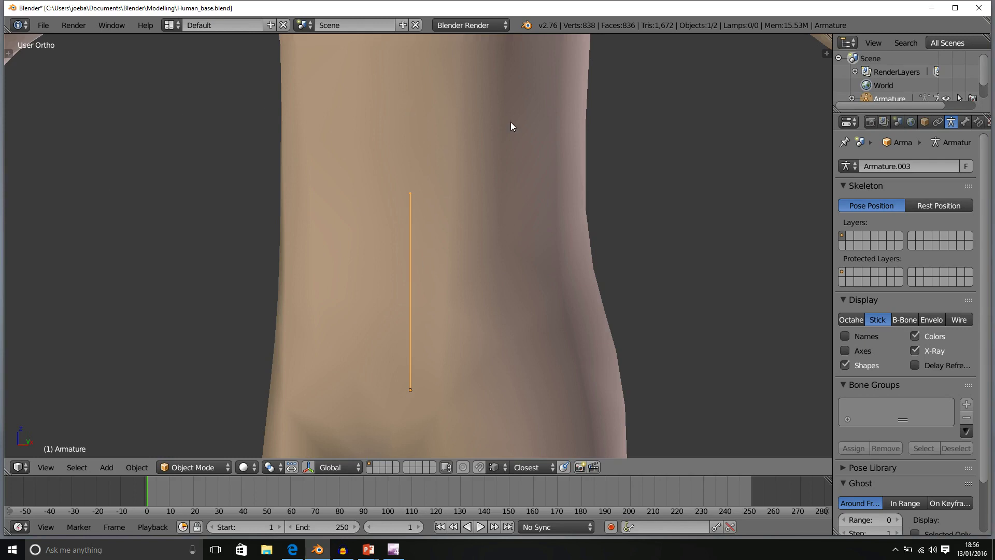
Step: Set the armature's bone display to B-Bone and inspect the box-shaped bone from above, below and the side
{"action": "left_click", "coordinate": [912, 319]}
{"action": "mouse_move", "coordinate": [450, 247]}
{"action": "middle_mouse_down"}
{"action": "mouse_move", "coordinate": [455, 273]}
{"action": "mouse_move", "coordinate": [499, 291]}
{"action": "mouse_move", "coordinate": [486, 219]}
{"action": "mouse_move", "coordinate": [414, 207]}
{"action": "mouse_move", "coordinate": [375, 217]}
{"action": "mouse_move", "coordinate": [330, 274]}
{"action": "mouse_move", "coordinate": [430, 291]}
{"action": "mouse_move", "coordinate": [453, 259]}
{"action": "middle_mouse_up"}
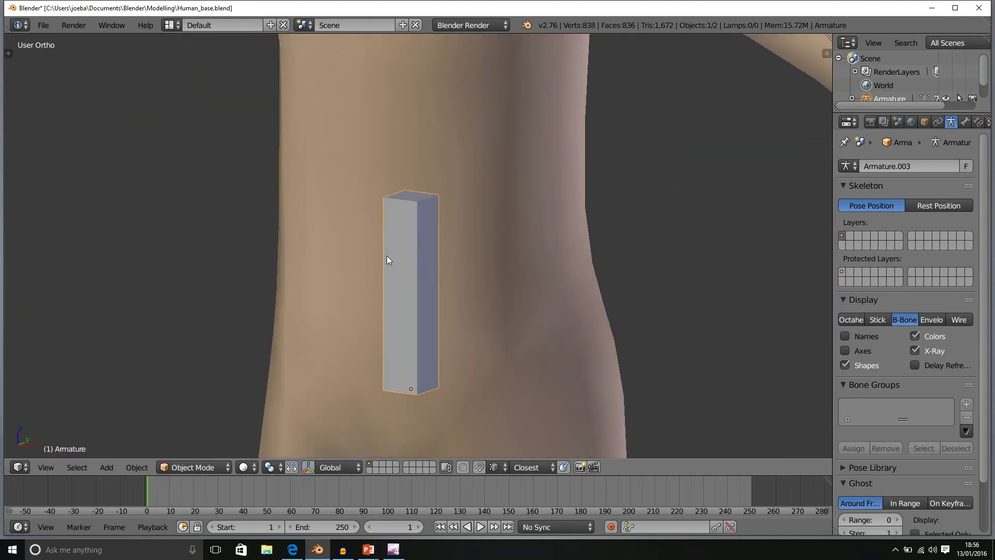
{"action": "middle_click_drag", "start_coordinate": [390, 260], "coordinate": [415, 321]}
{"action": "scroll", "coordinate": [418, 281], "scroll_direction": "up", "scroll_amount": 3}
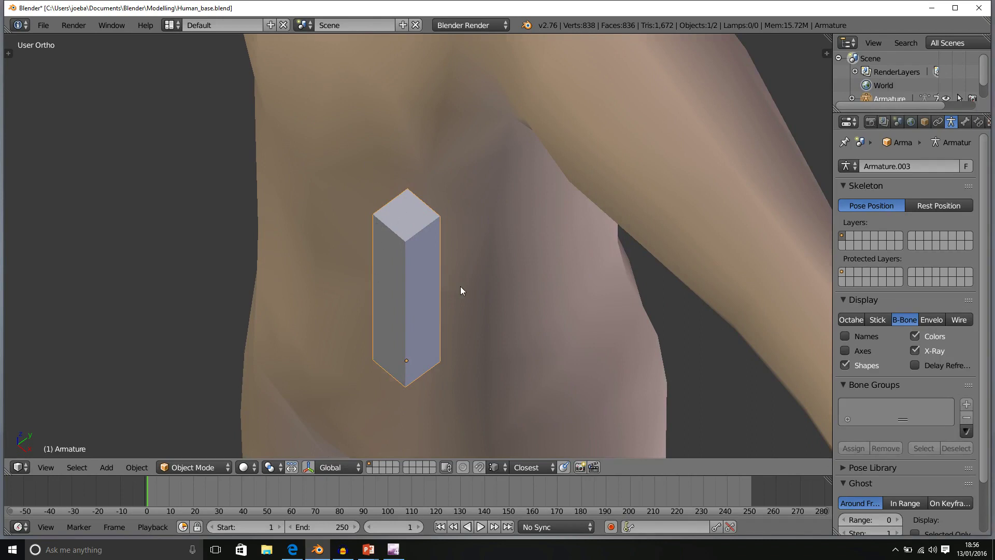
{"action": "middle_click_drag", "start_coordinate": [414, 320], "coordinate": [439, 259]}
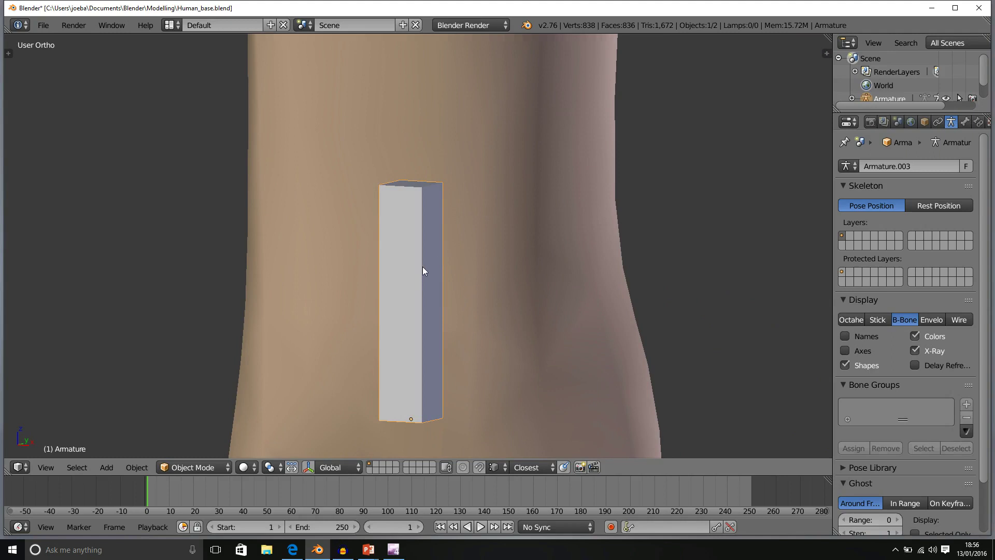
{"action": "scroll", "coordinate": [412, 338], "scroll_direction": "down", "scroll_amount": 1}
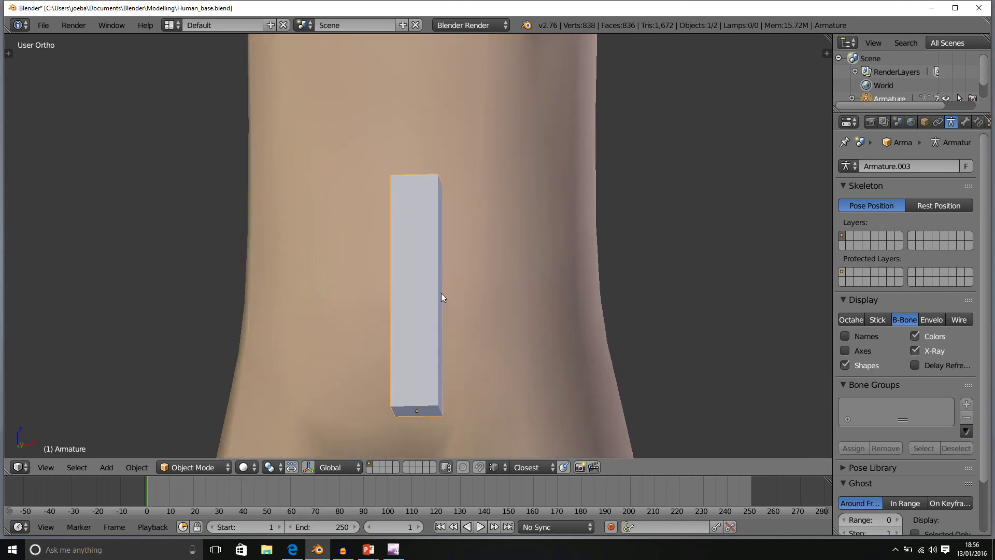
{"action": "middle_click_drag", "start_coordinate": [441, 297], "coordinate": [413, 172]}
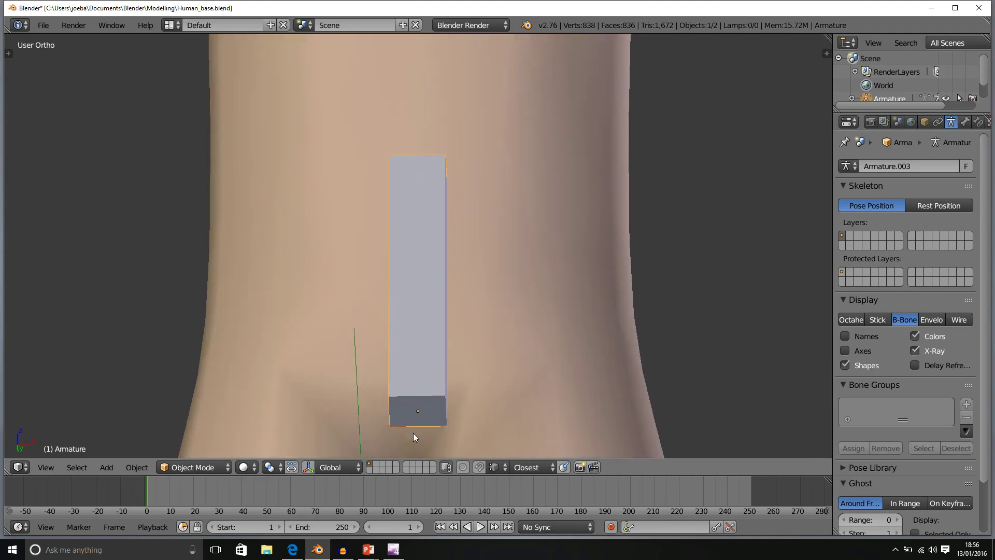
{"action": "mouse_move", "coordinate": [443, 303]}
{"action": "middle_mouse_down"}
{"action": "mouse_move", "coordinate": [443, 397]}
{"action": "mouse_move", "coordinate": [446, 300]}
{"action": "middle_mouse_up"}
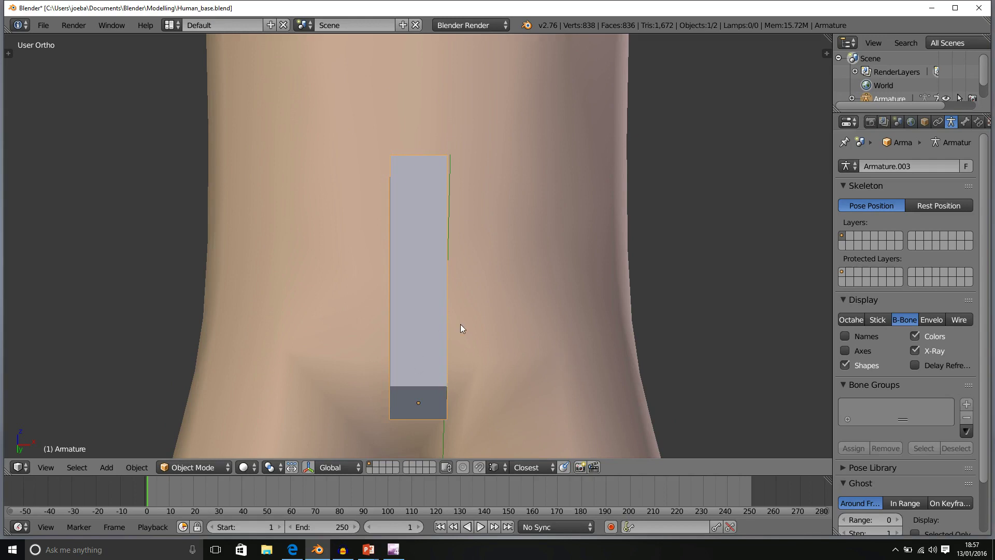
{"action": "middle_click_drag", "start_coordinate": [407, 240], "coordinate": [394, 309]}
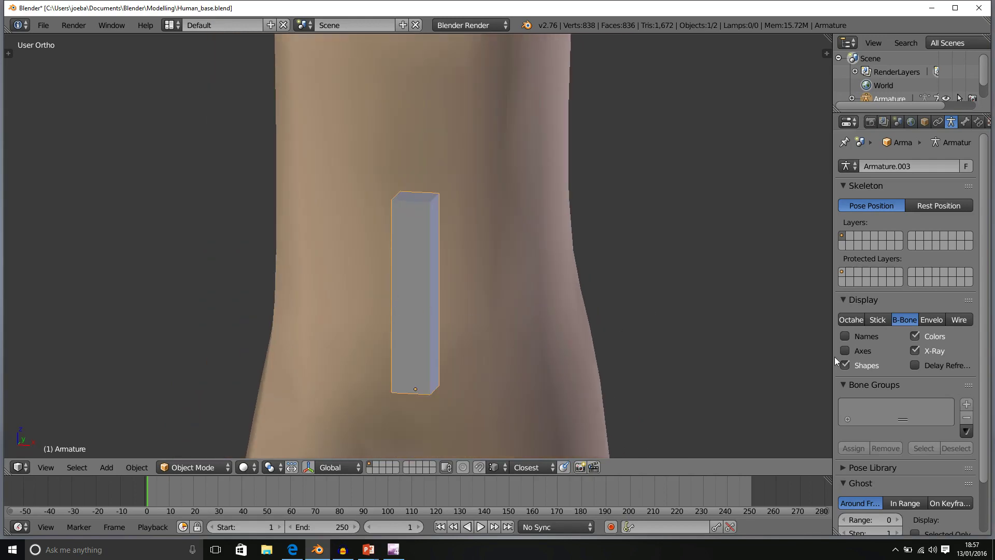
Step: Set the armature's bone display to Envelope and inspect the rounded bone from its base to its tip
{"action": "left_click", "coordinate": [930, 318]}
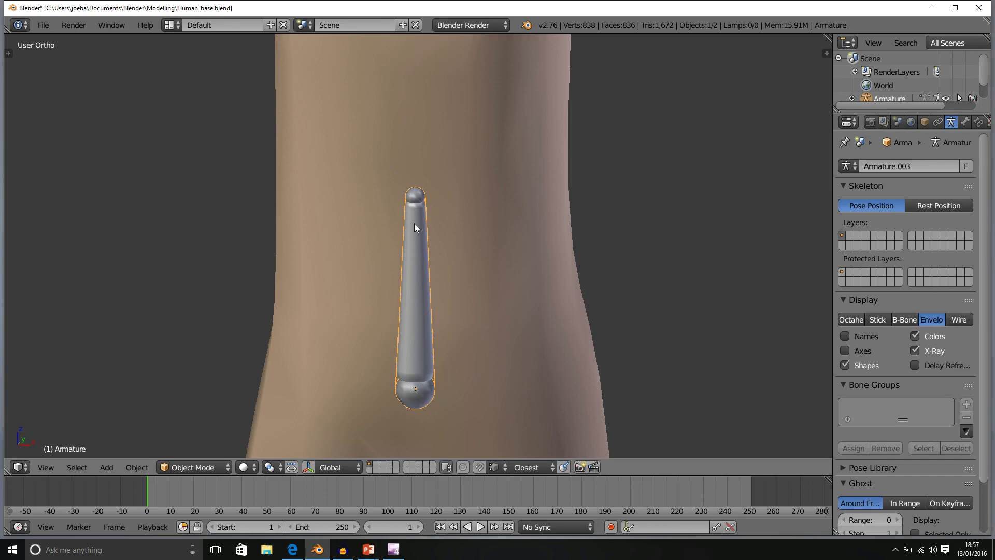
{"action": "scroll", "coordinate": [415, 227], "scroll_direction": "up", "scroll_amount": 3}
{"action": "scroll", "coordinate": [516, 335], "scroll_direction": "down", "scroll_amount": 3}
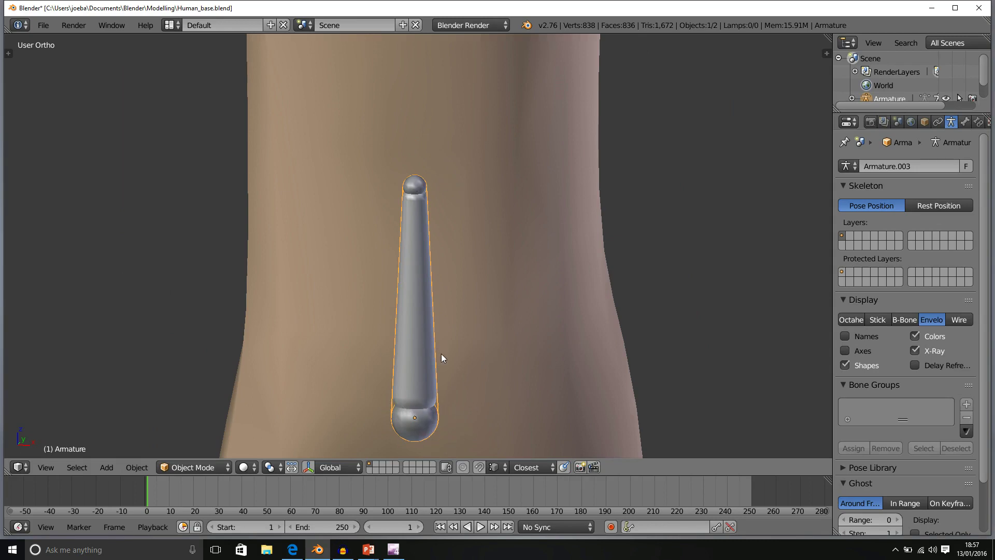
{"action": "middle_click_drag", "start_coordinate": [420, 398], "coordinate": [434, 367]}
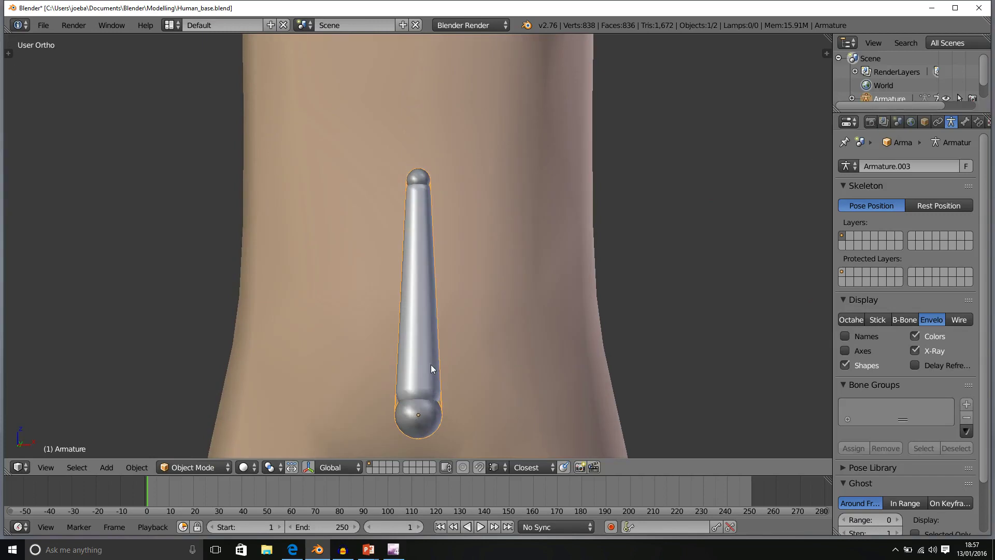
{"action": "scroll", "coordinate": [450, 342], "scroll_direction": "up", "scroll_amount": 1}
{"action": "scroll", "coordinate": [450, 341], "scroll_direction": "down", "scroll_amount": 2}
{"action": "middle_click_drag", "start_coordinate": [434, 318], "coordinate": [420, 330]}
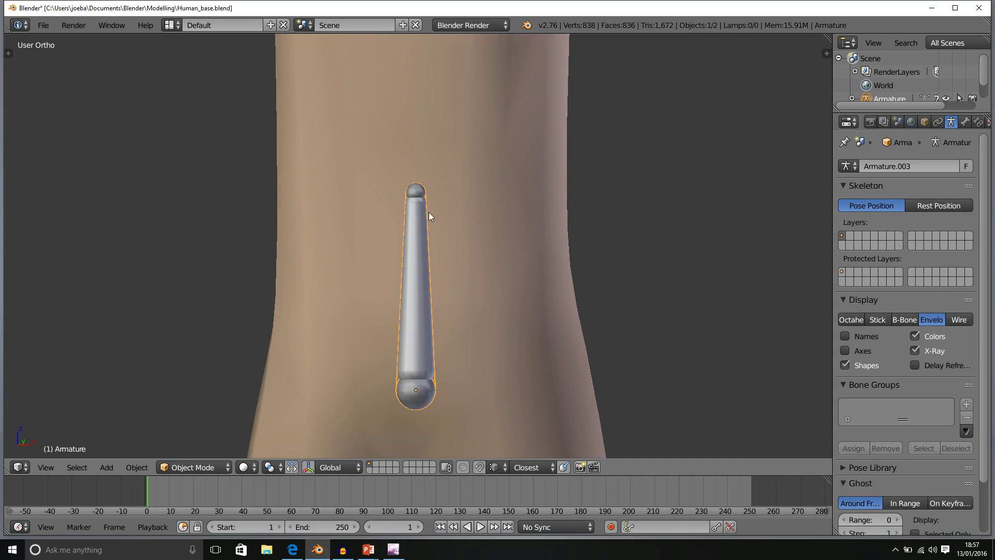
Step: Set the armature's bone display to Wire and compare it with Stick by alternating between them, ending on Wire
{"action": "left_click", "coordinate": [956, 321]}
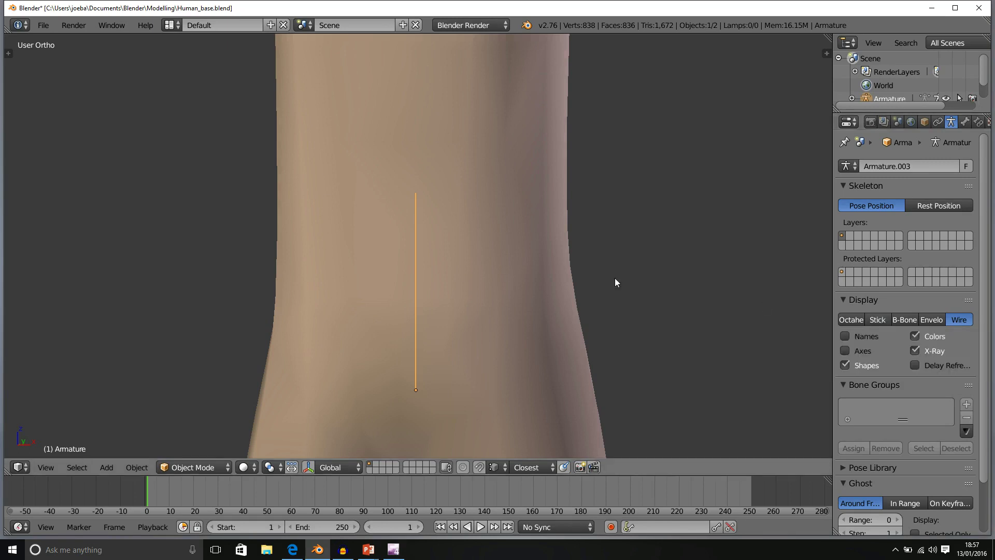
{"action": "middle_click_drag", "start_coordinate": [616, 279], "coordinate": [562, 266]}
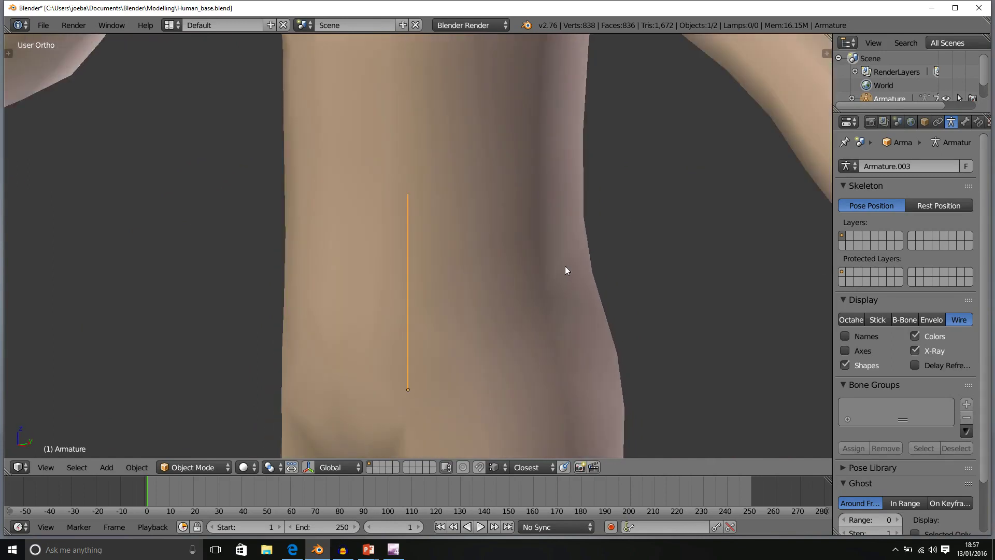
{"action": "left_click", "coordinate": [877, 318]}
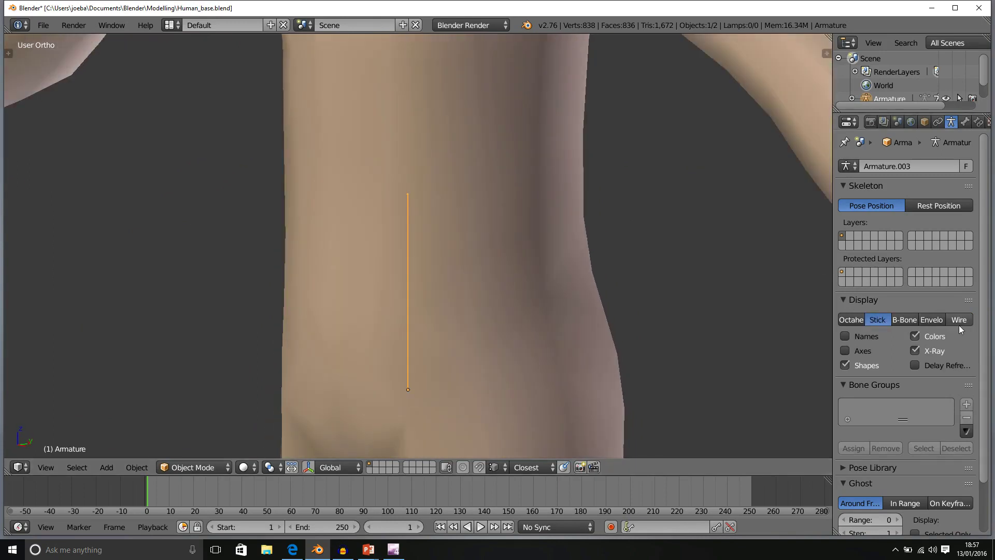
{"action": "left_click", "coordinate": [960, 321]}
{"action": "left_click", "coordinate": [886, 320]}
{"action": "scroll", "coordinate": [398, 244], "scroll_direction": "up", "scroll_amount": 4}
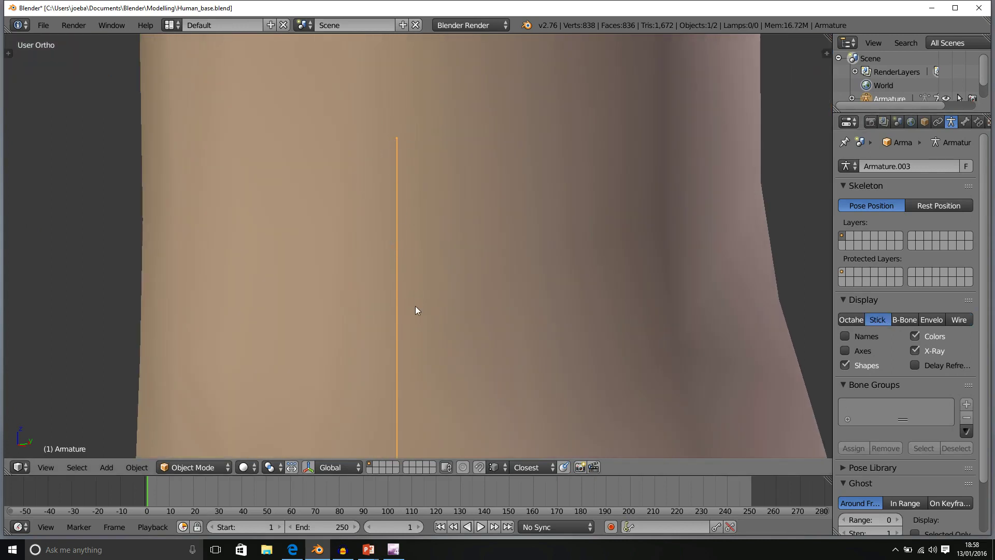
{"action": "scroll", "coordinate": [415, 310], "scroll_direction": "down", "scroll_amount": 1}
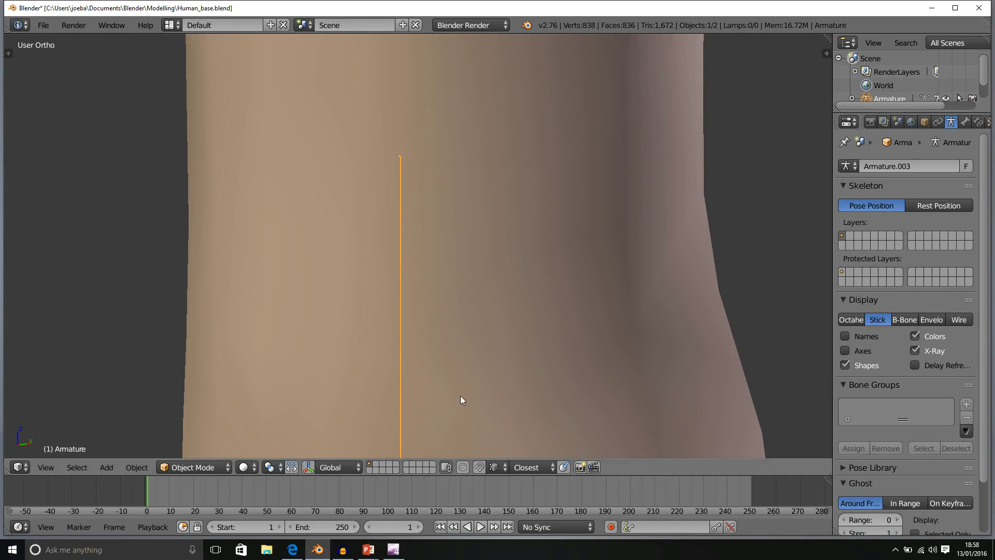
{"action": "left_click", "coordinate": [954, 321]}
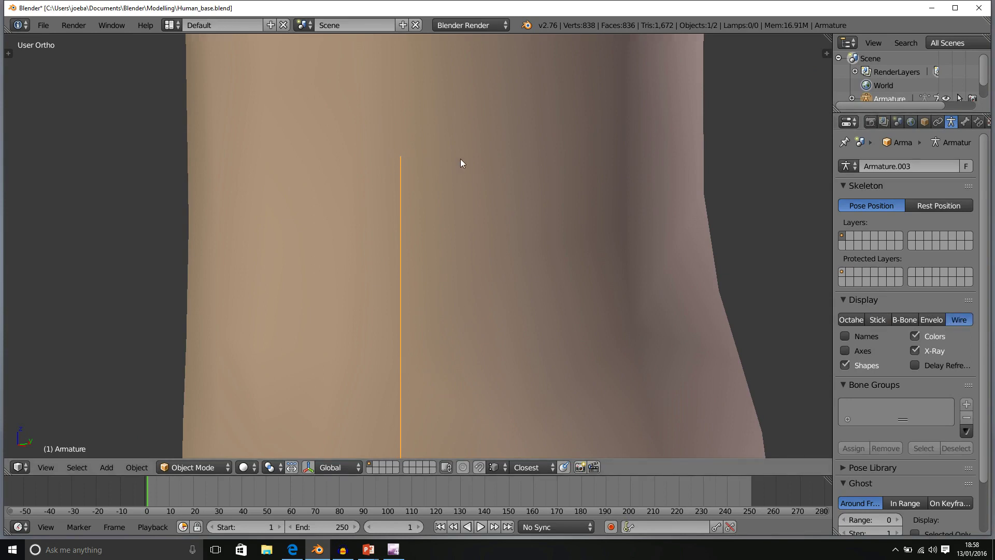
{"action": "scroll", "coordinate": [440, 234], "scroll_direction": "down", "scroll_amount": 3}
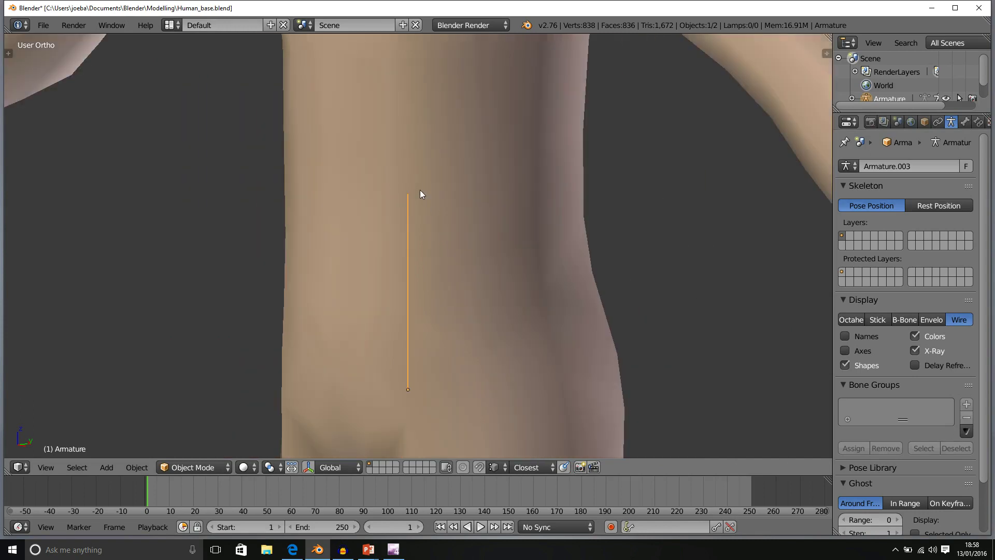
{"action": "middle_click_drag", "start_coordinate": [416, 335], "coordinate": [532, 255]}
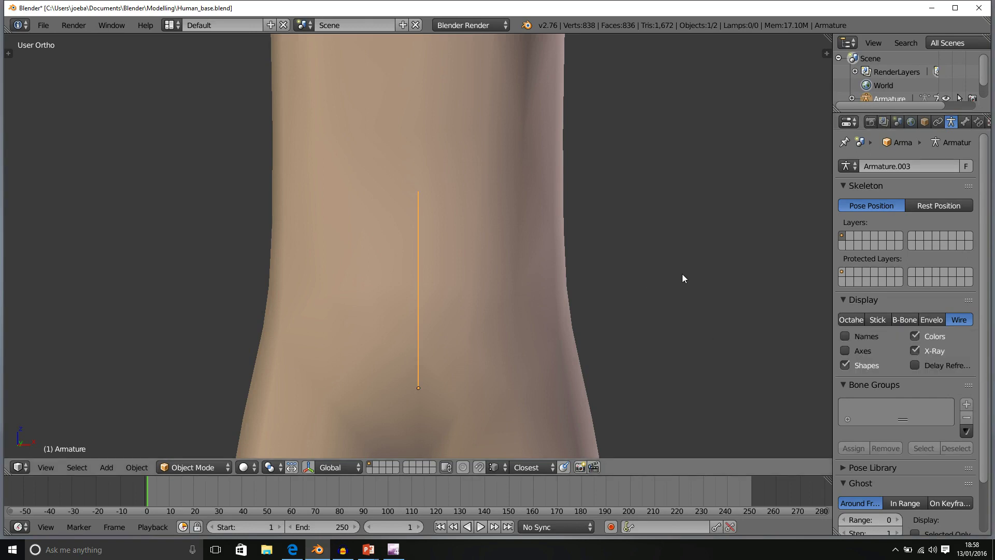
Step: Cycle the bone display through Octahedral, Stick, B-Bone, Envelope and Wire, finishing with Octahedral for the armature
{"action": "left_click", "coordinate": [853, 319]}
{"action": "left_click", "coordinate": [885, 320]}
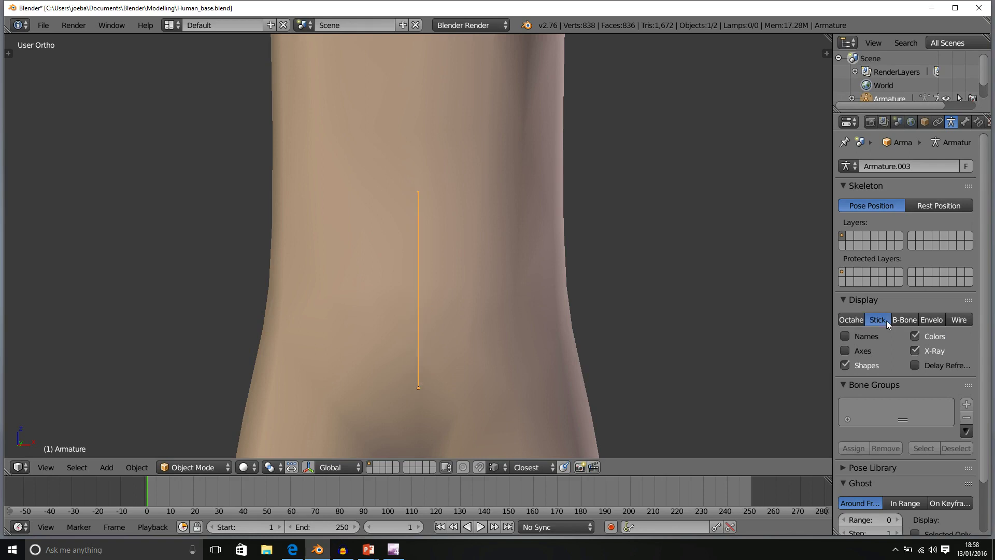
{"action": "left_click", "coordinate": [906, 320]}
{"action": "left_click", "coordinate": [931, 320]}
{"action": "left_click", "coordinate": [956, 320]}
{"action": "left_click", "coordinate": [845, 321]}
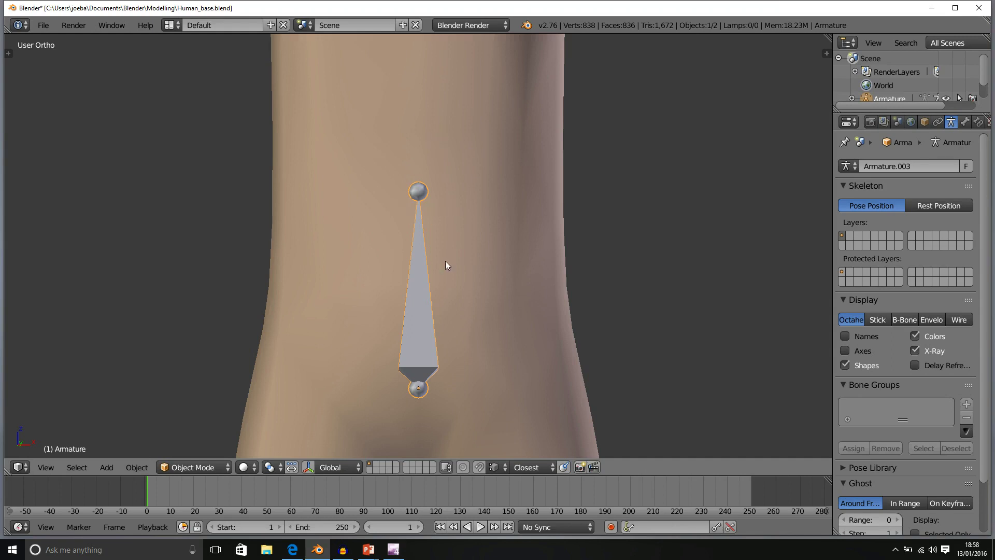
{"action": "scroll", "coordinate": [342, 218], "scroll_direction": "down", "scroll_amount": 10}
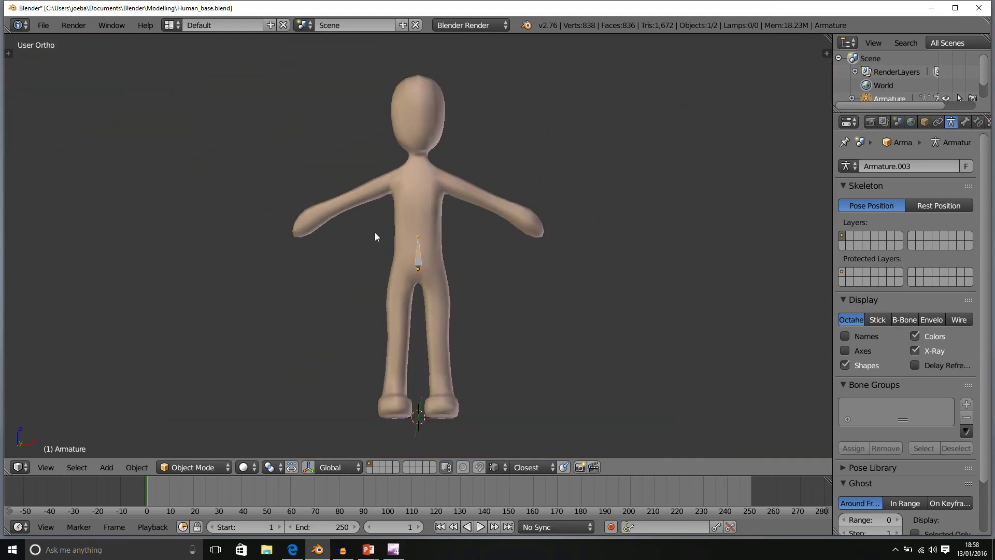
{"action": "scroll", "coordinate": [376, 232], "scroll_direction": "up", "scroll_amount": 1}
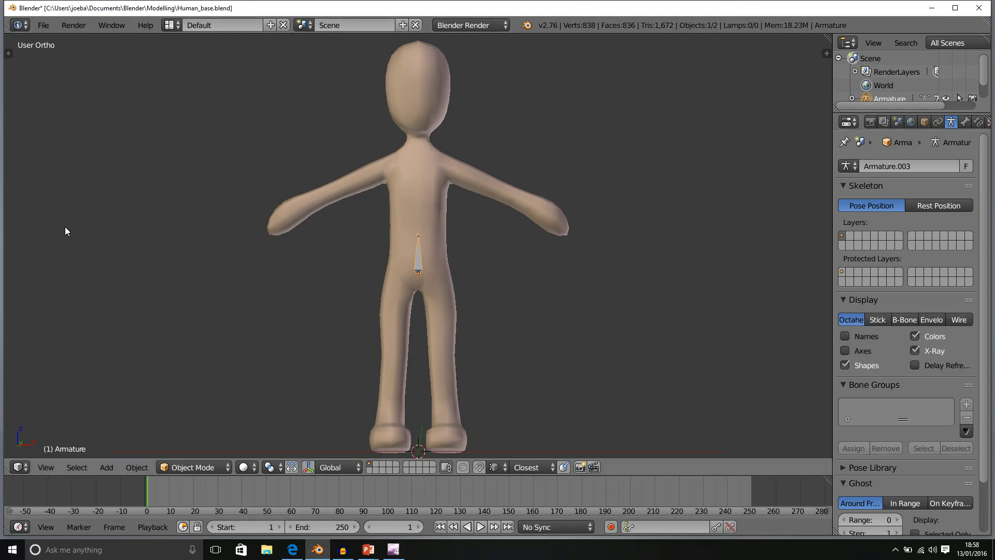
{"action": "scroll", "coordinate": [417, 263], "scroll_direction": "up", "scroll_amount": 9}
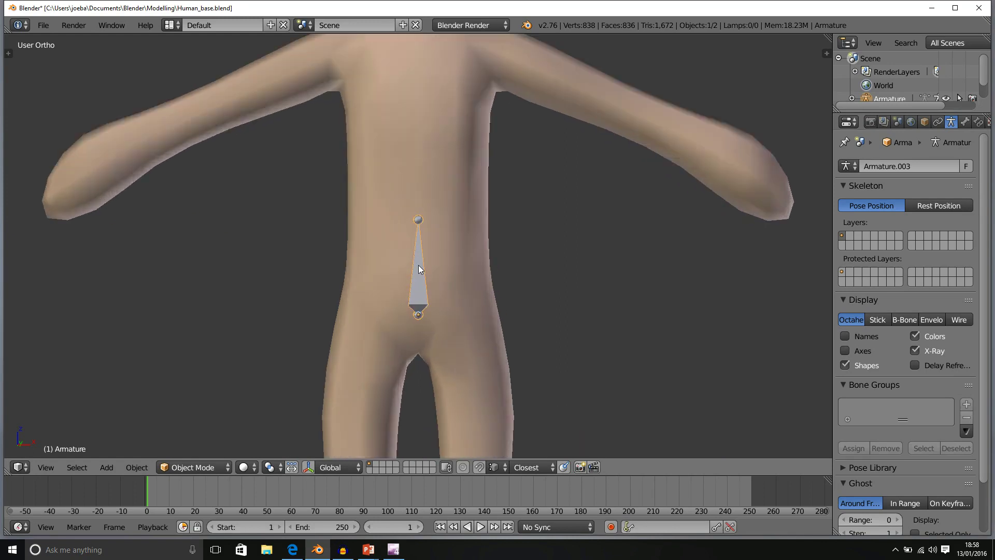